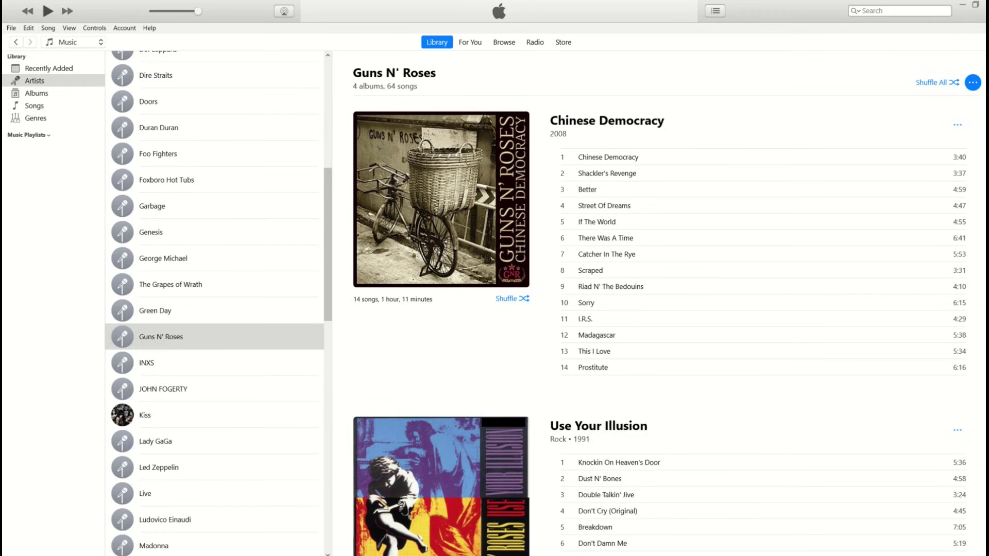
# Look through the Guns N' Roses albums in the music library
pyautogui.scroll(-15, 777, 170)
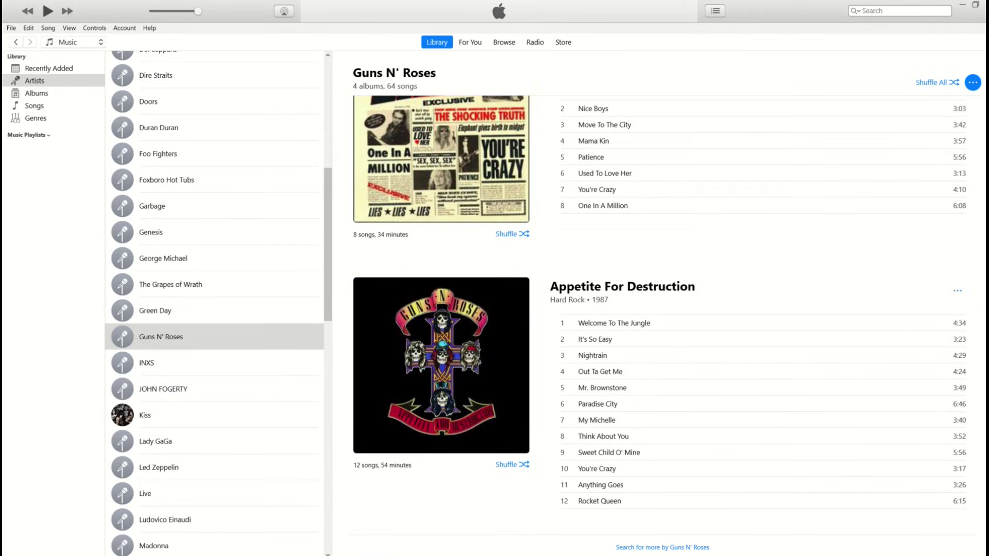
pyautogui.scroll(10, 982, 256)
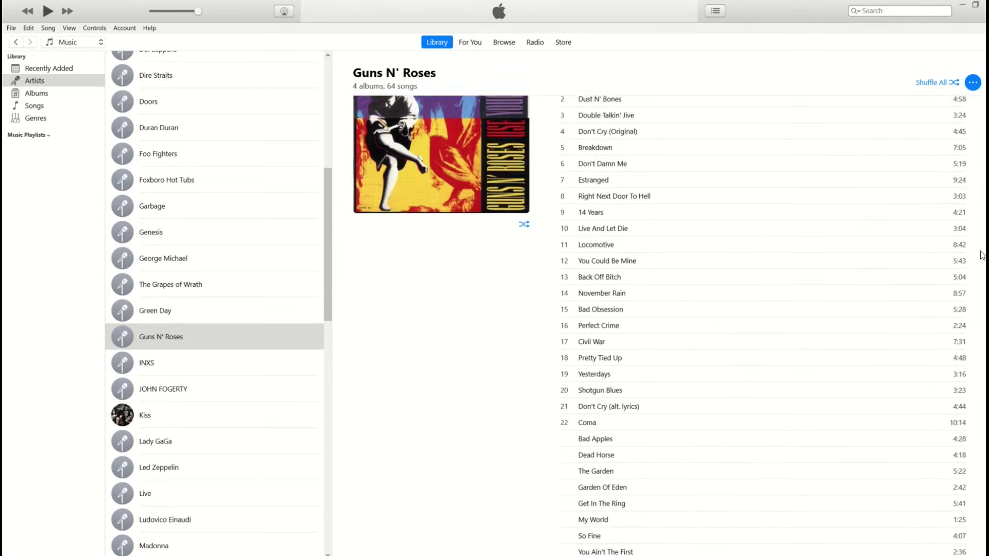
pyautogui.scroll(6, 982, 255)
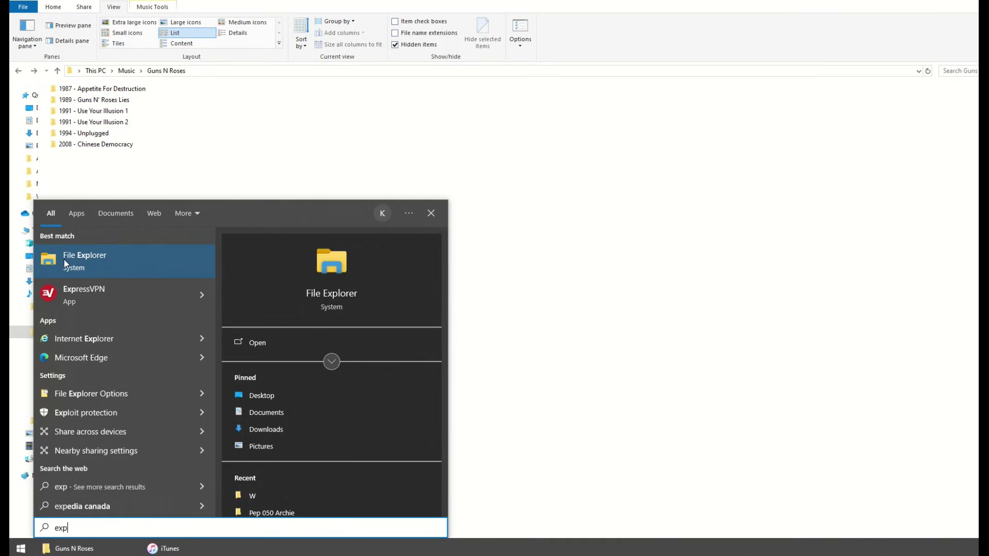
# Switch to File Explorer and create a folder named Best Of Guns N Roses inside the Guns N Roses music folder
pyautogui.click(214, 157)
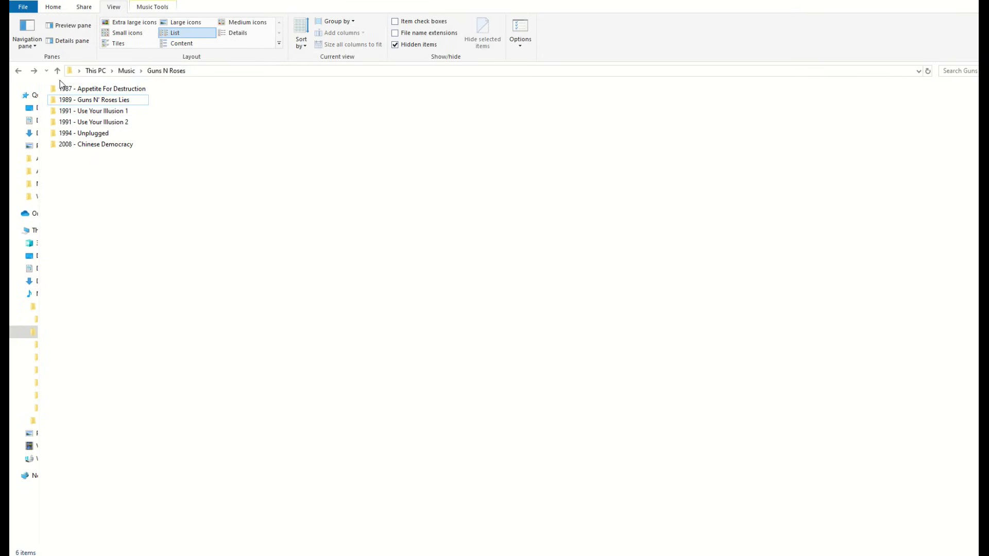
pyautogui.rightClick(91, 206)
pyautogui.moveTo(121, 336)
pyautogui.click(240, 338)
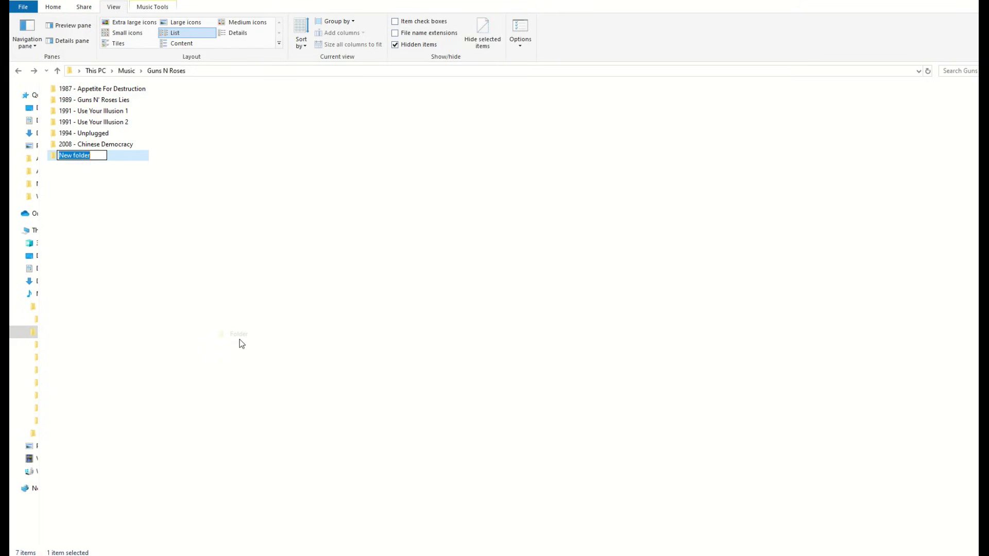
pyautogui.write('Best Of Guns N R')
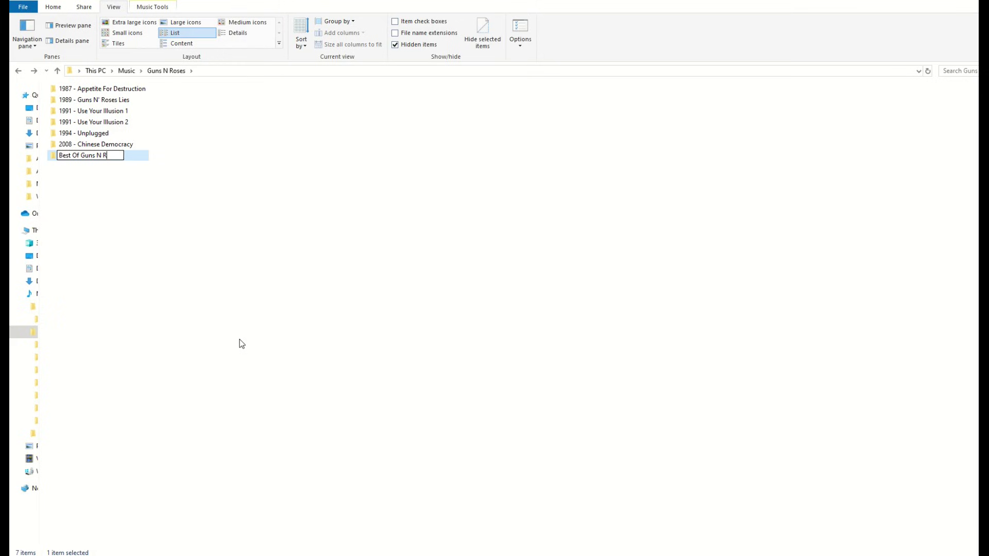
pyautogui.write('osese')
pyautogui.click(241, 344)
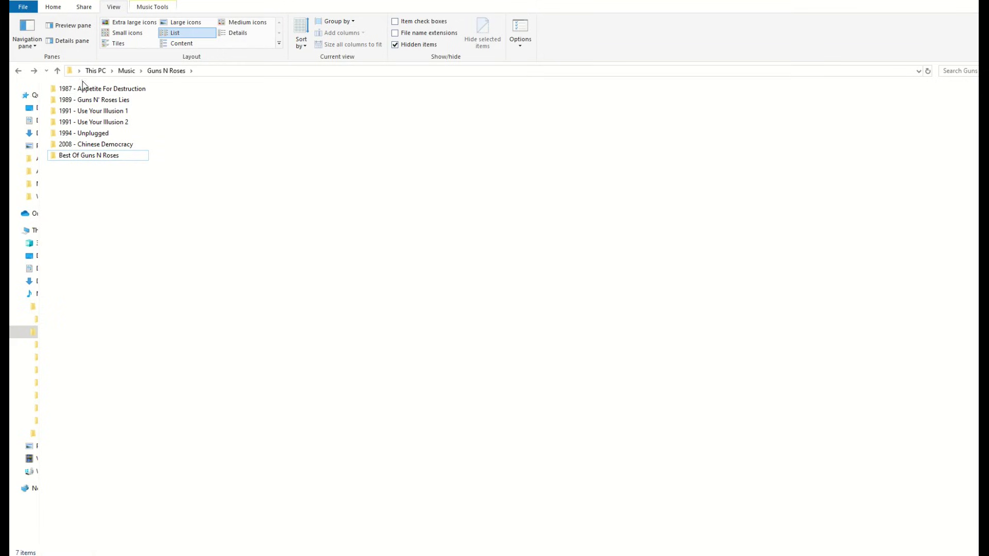
# Copy Welcome To The Jungle, Nightrain, Paradise City and Sweet Child O' Mine from 1987 - Appetite For Destruction into the Best Of Guns N Roses folder
pyautogui.doubleClick(85, 91)
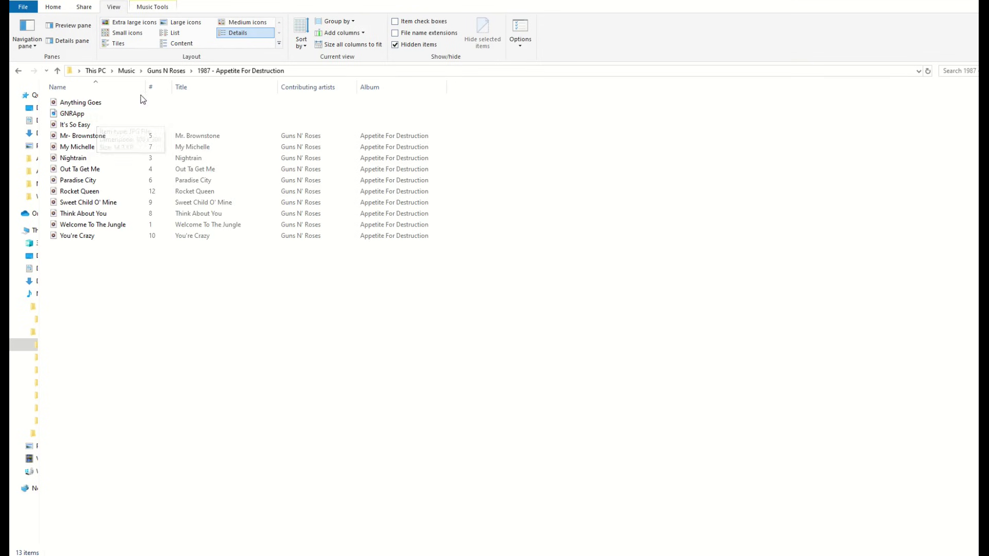
pyautogui.rightClick(69, 136)
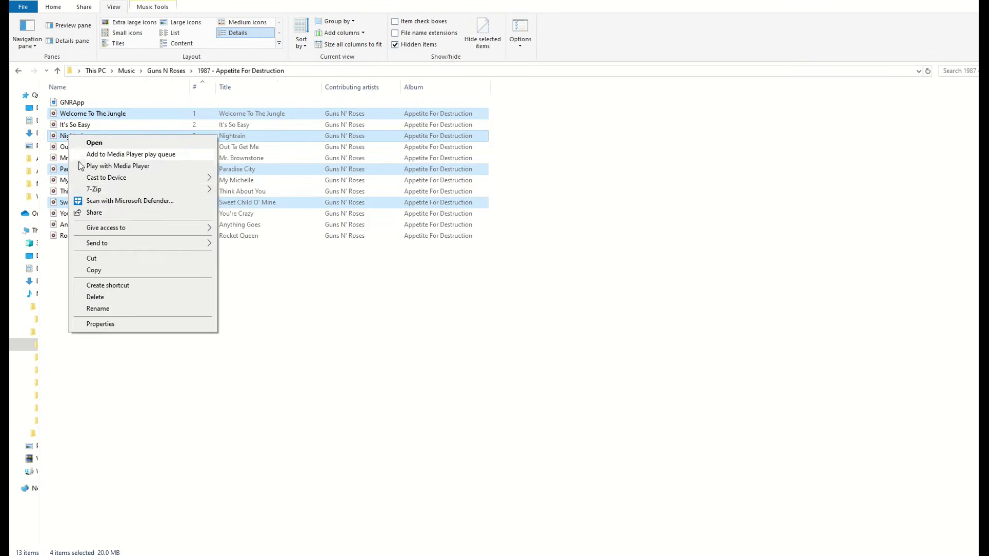
pyautogui.click(94, 270)
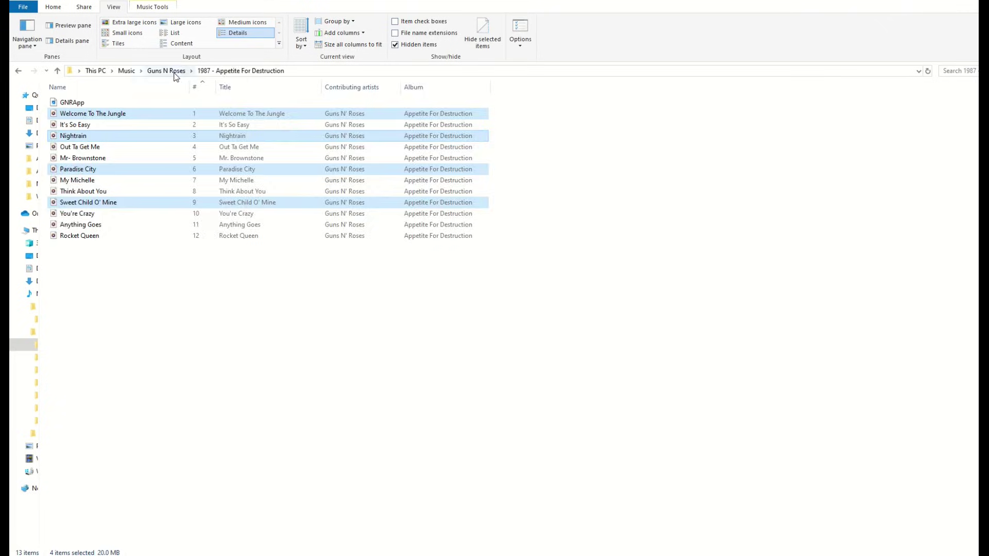
pyautogui.click(173, 71)
pyautogui.doubleClick(88, 160)
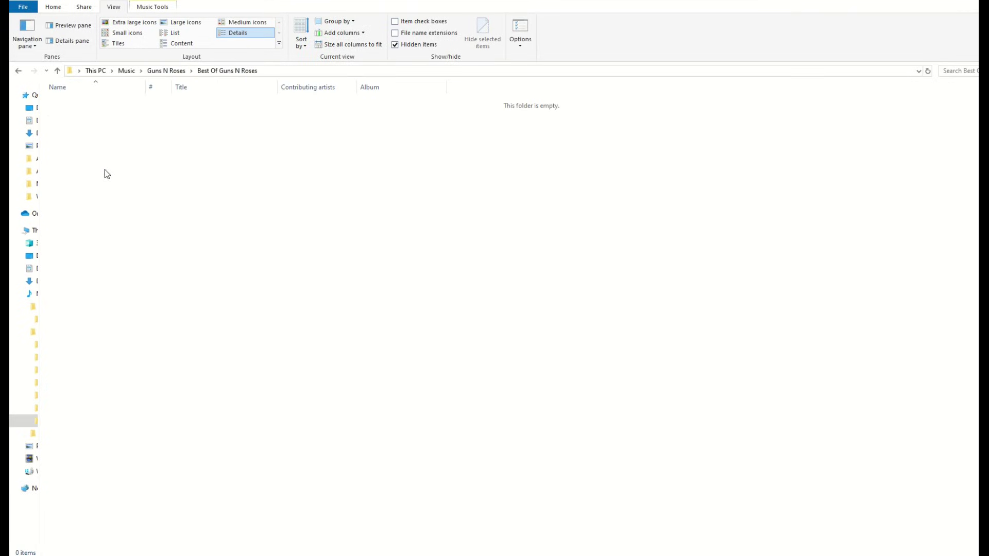
pyautogui.rightClick(104, 170)
pyautogui.click(121, 240)
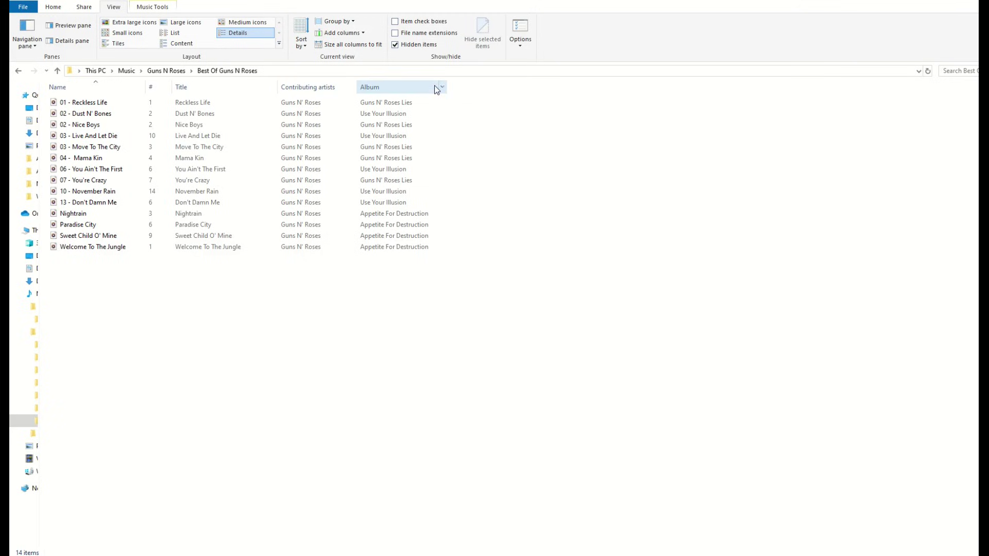
# Hide the Album column in the Best Of Guns N Roses folder and show it again
pyautogui.rightClick(463, 93)
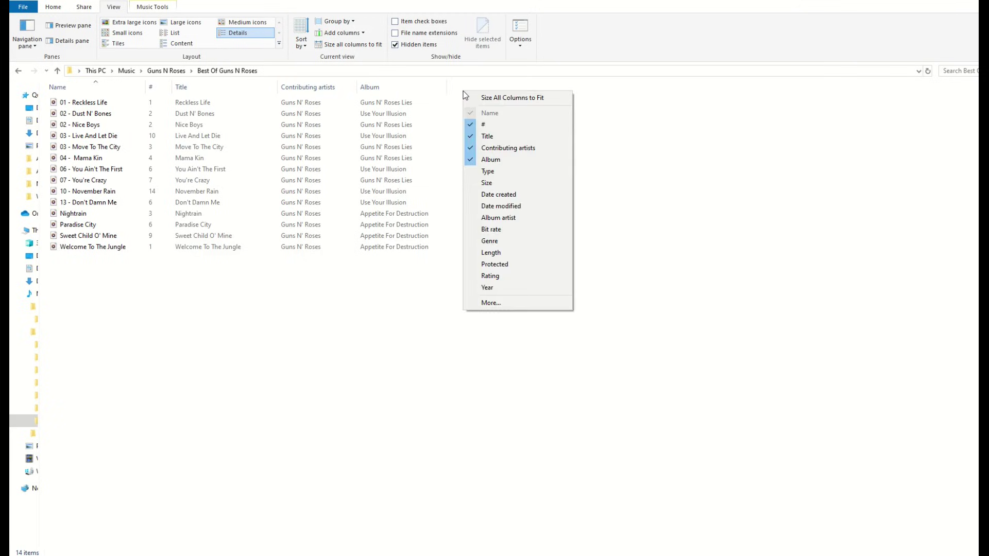
pyautogui.click(490, 160)
pyautogui.rightClick(423, 91)
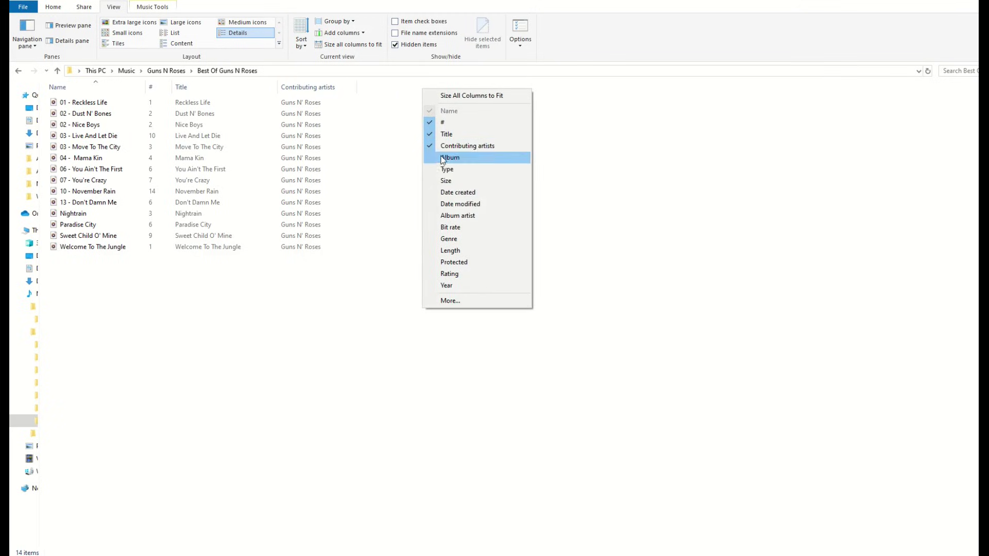
pyautogui.click(448, 157)
# Look through the full list of detail columns available for the folder, then dismiss it without changes
pyautogui.rightClick(482, 88)
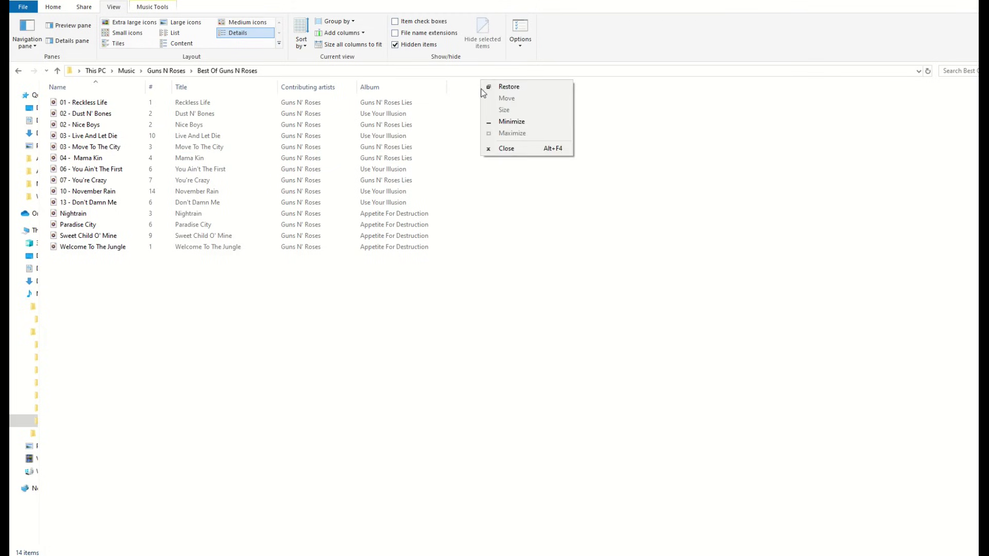
pyautogui.rightClick(471, 87)
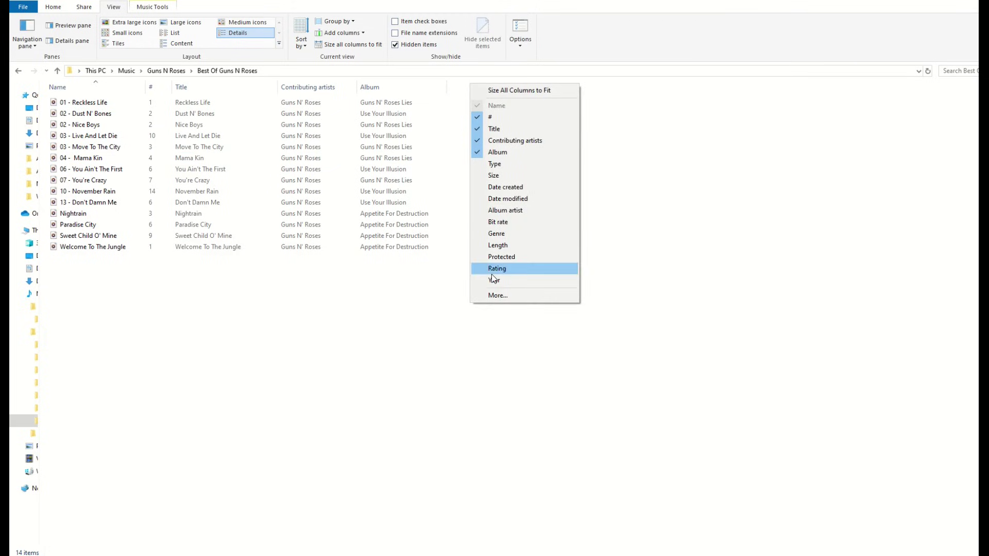
pyautogui.click(497, 295)
pyautogui.scroll(-3, 490, 239)
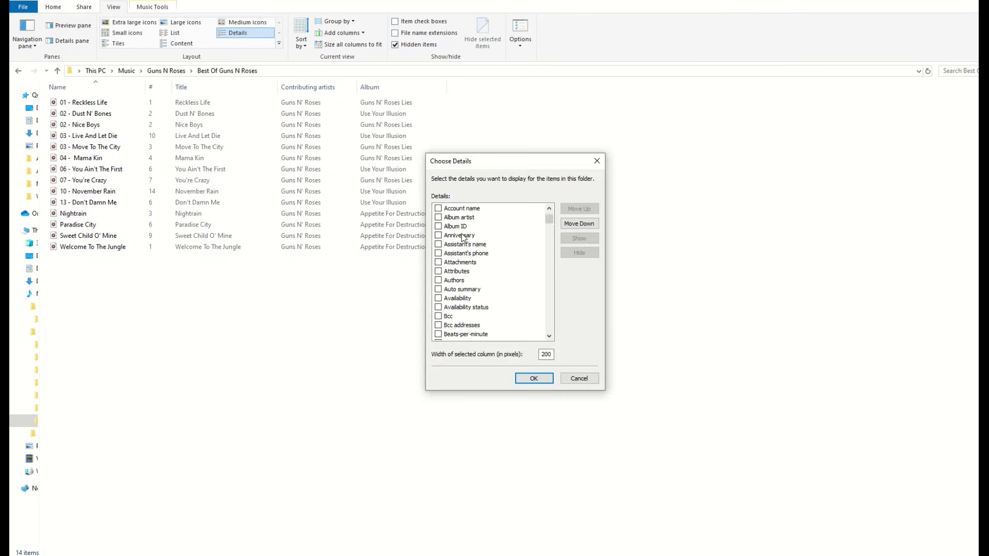
pyautogui.moveTo(549, 222); pyautogui.dragTo(550, 325)
pyautogui.click(578, 378)
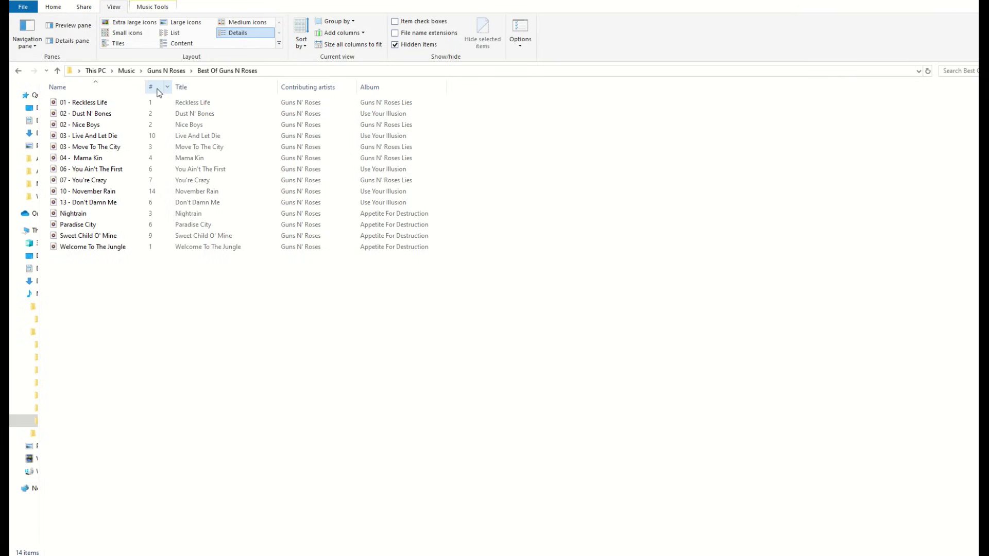
# Sort the Best Of Guns N Roses songs by track number and select all of them
pyautogui.click(157, 88)
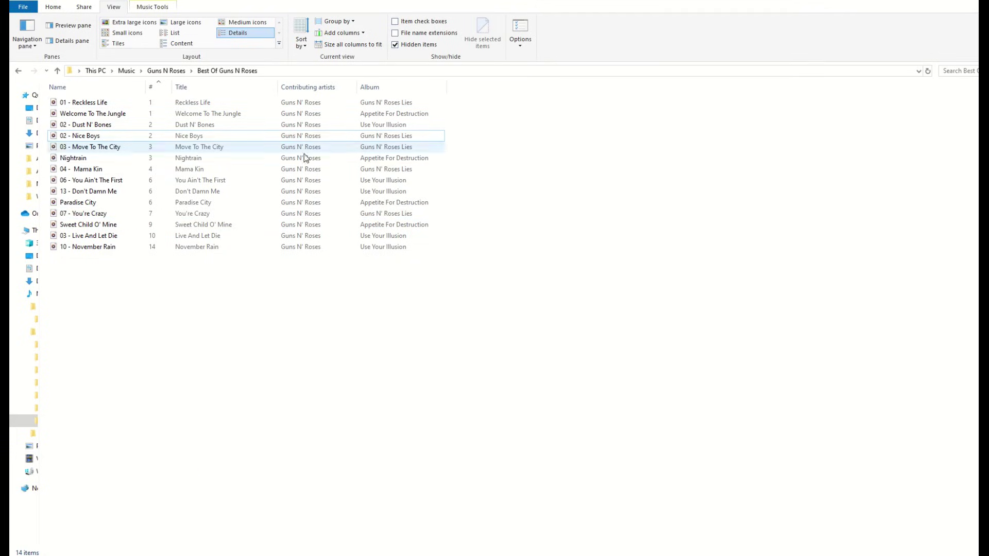
pyautogui.click(106, 102)
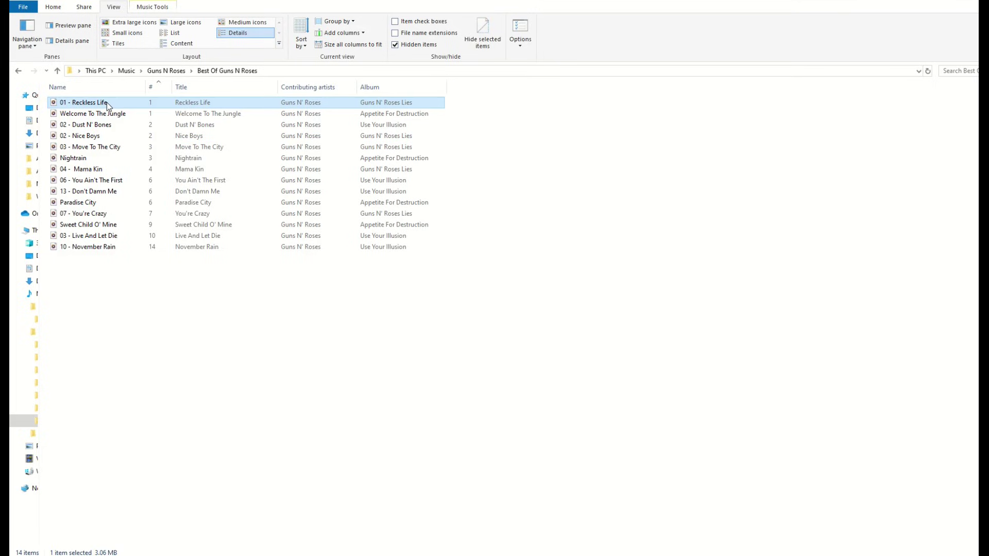
pyautogui.hotkey('shift', 'Down')
pyautogui.hotkey('shift', 'Down')
pyautogui.hotkey('shift', 'Down')
pyautogui.hotkey('shift', 'Down')
pyautogui.hotkey('shift', 'Down')
pyautogui.hotkey('shift', 'Down')
pyautogui.hotkey('shift', 'Down')
pyautogui.hotkey('shift', 'Down')
pyautogui.hotkey('shift', 'Down')
pyautogui.hotkey('shift', 'Down')
pyautogui.hotkey('shift', 'Down')
pyautogui.hotkey('shift', 'Down')
pyautogui.hotkey('shift', 'Down')
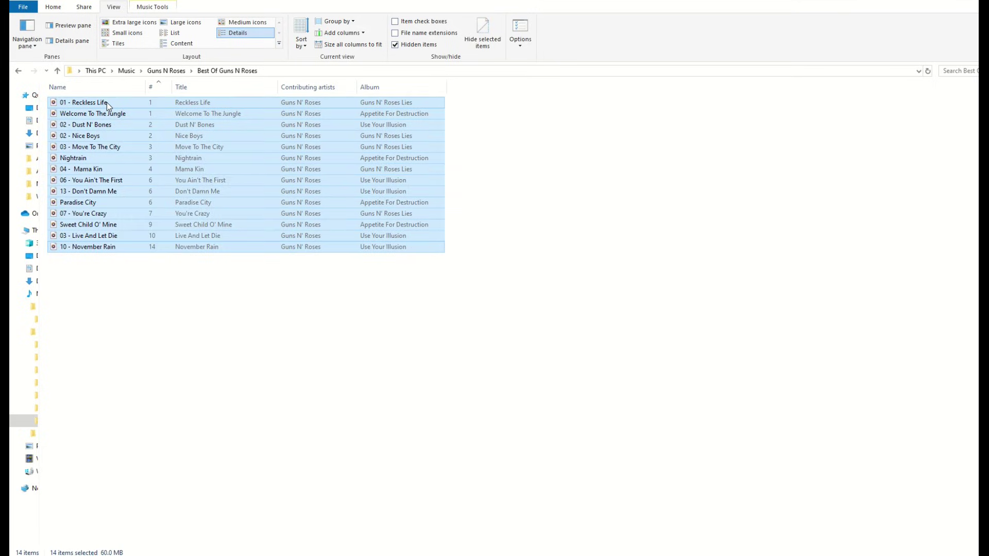
# Open the shared properties of the selected songs and show their editable details
pyautogui.rightClick(108, 148)
pyautogui.click(143, 337)
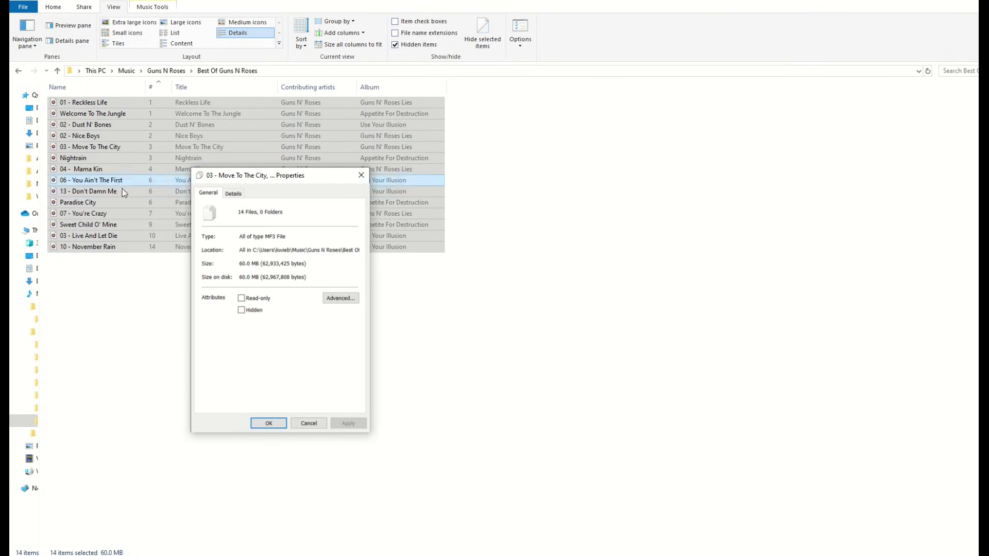
pyautogui.moveTo(227, 178); pyautogui.dragTo(226, 161)
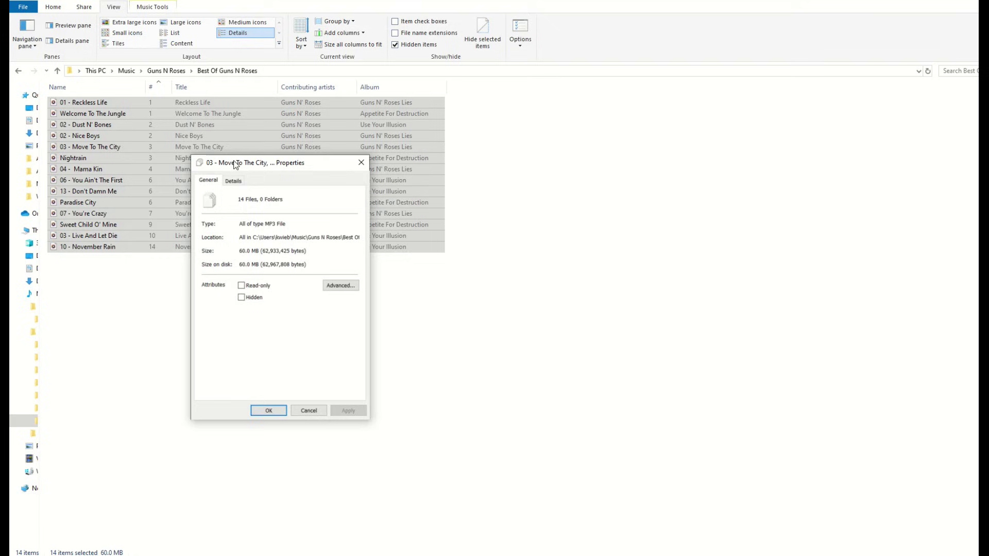
pyautogui.click(233, 177)
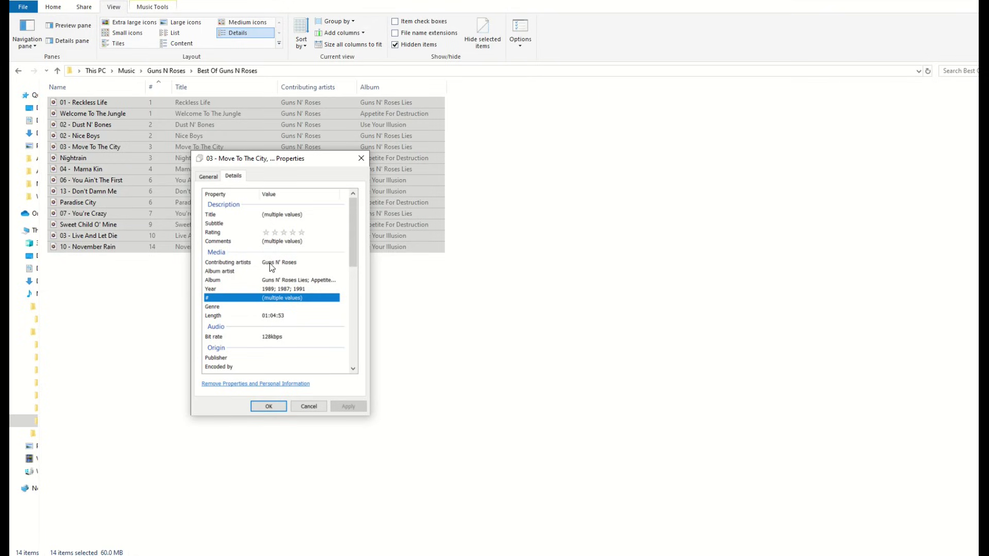
pyautogui.moveTo(287, 164); pyautogui.dragTo(658, 157)
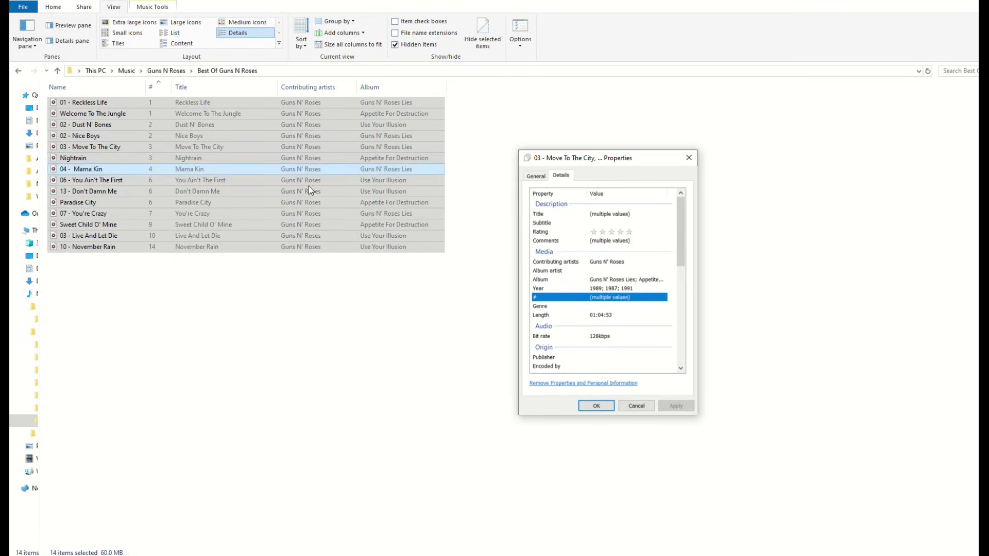
pyautogui.moveTo(570, 155); pyautogui.dragTo(292, 140)
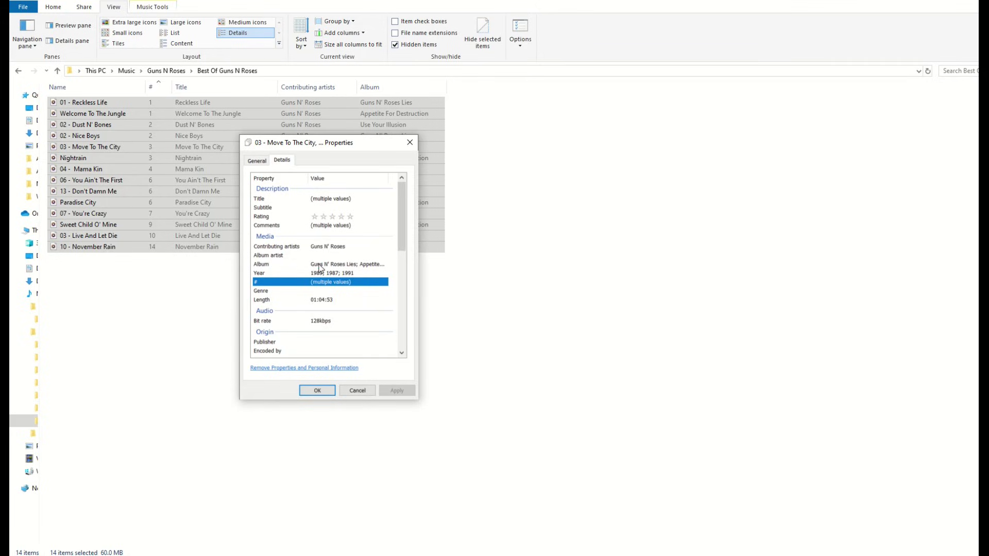
# Set the selected songs' album to Best of Guns N Roses, year to 2025 and track number to 99, and save the properties
pyautogui.click(320, 266)
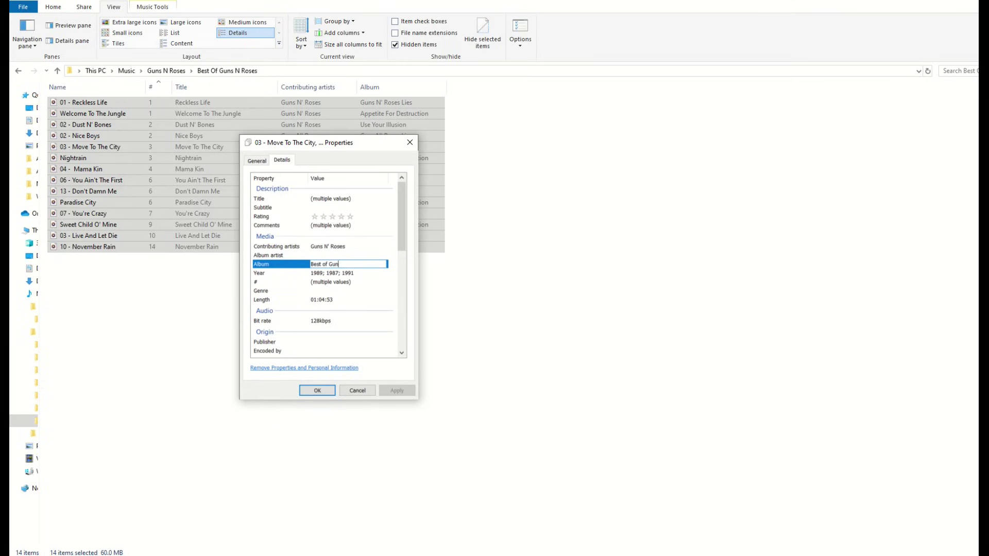
pyautogui.write('Best of Guns N Roses')
pyautogui.press('Return')
pyautogui.click(325, 274)
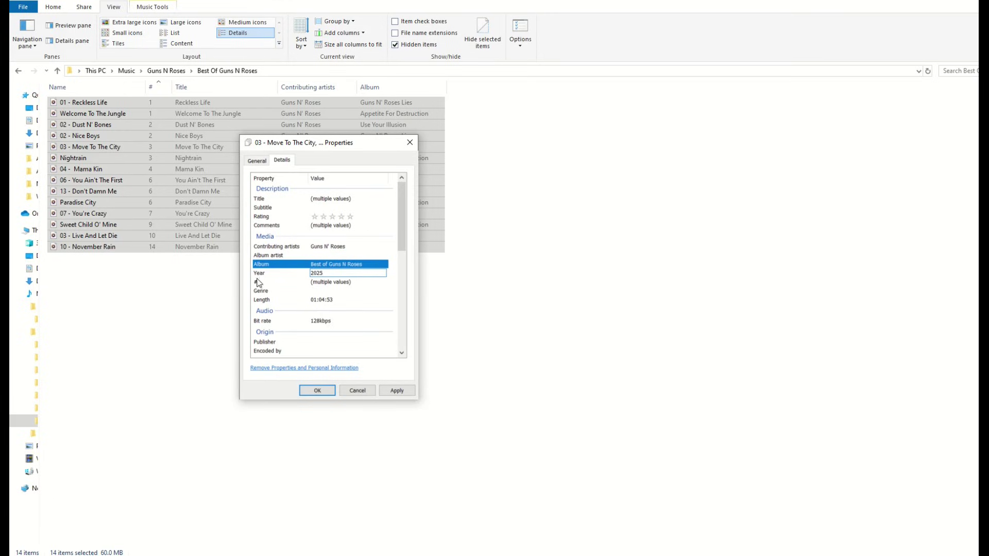
pyautogui.click(311, 282)
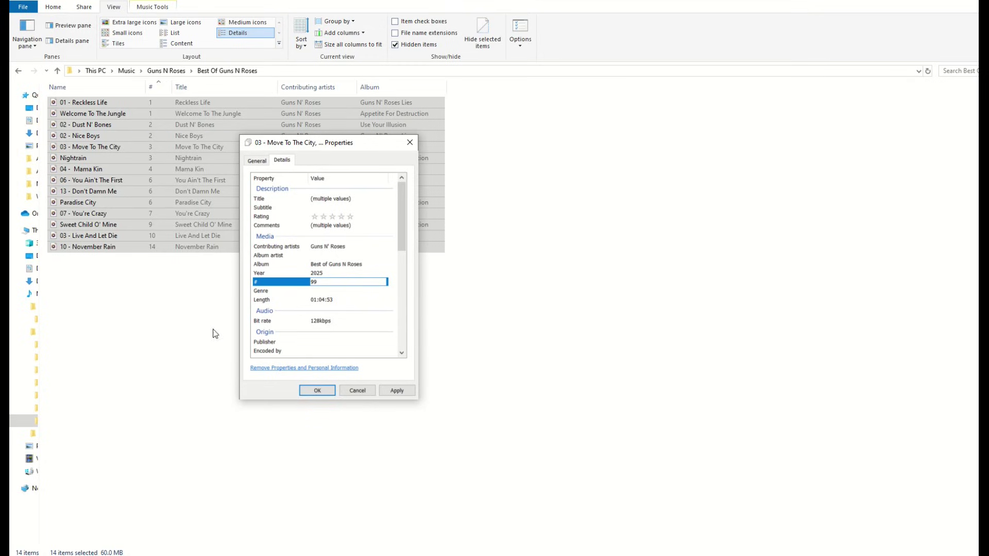
pyautogui.click(317, 391)
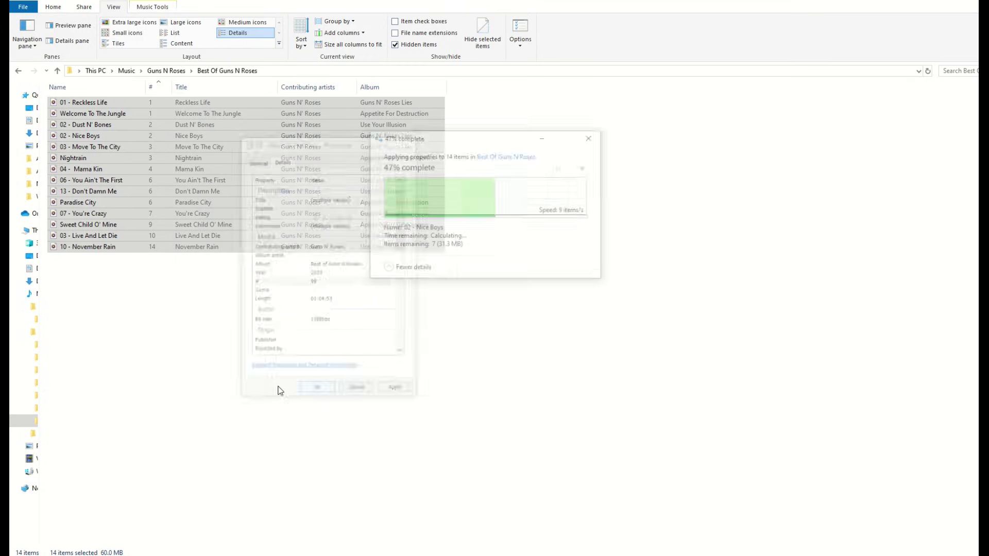
pyautogui.click(262, 308)
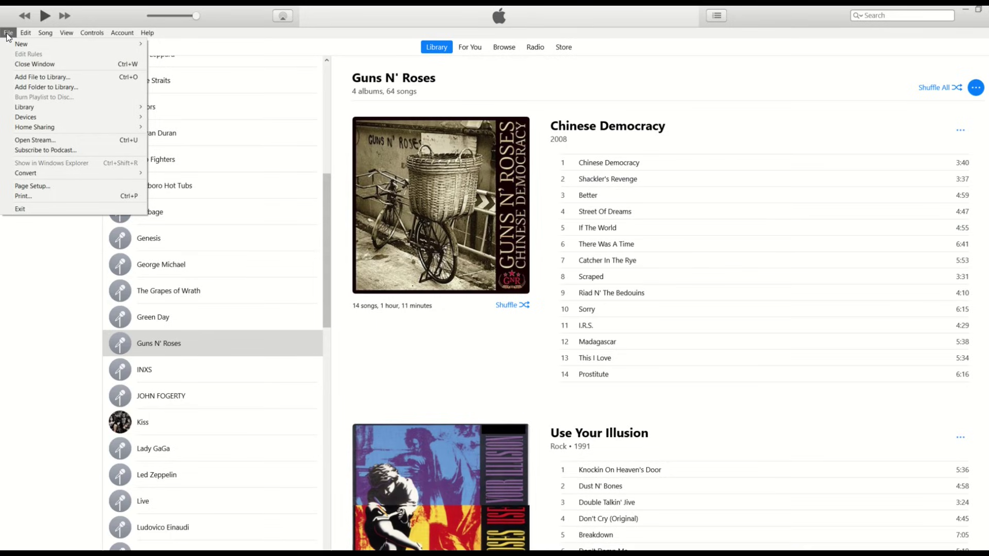
# Add the Best Of Guns N Roses folder, stored inside the Guns N Roses music folder, to the iTunes library
pyautogui.click(38, 88)
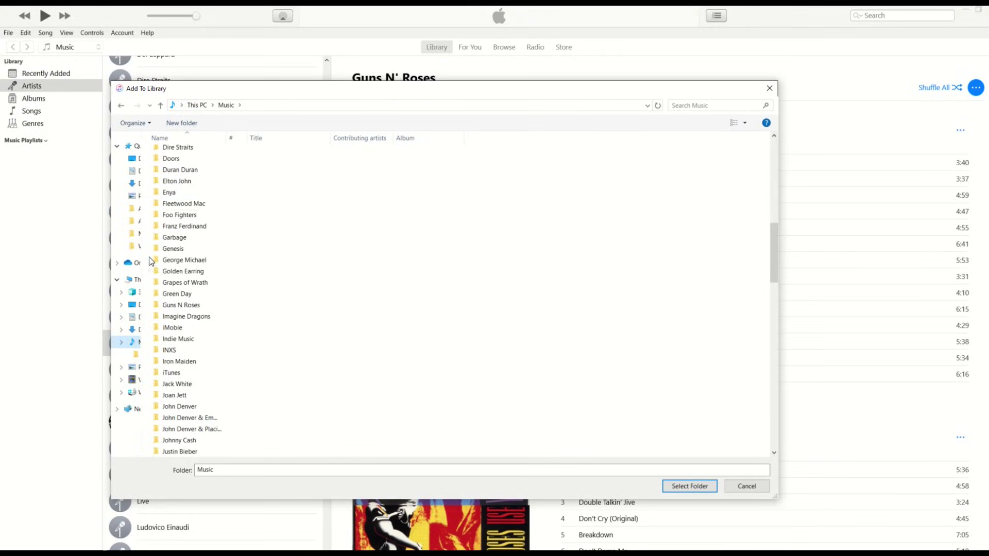
pyautogui.click(180, 304)
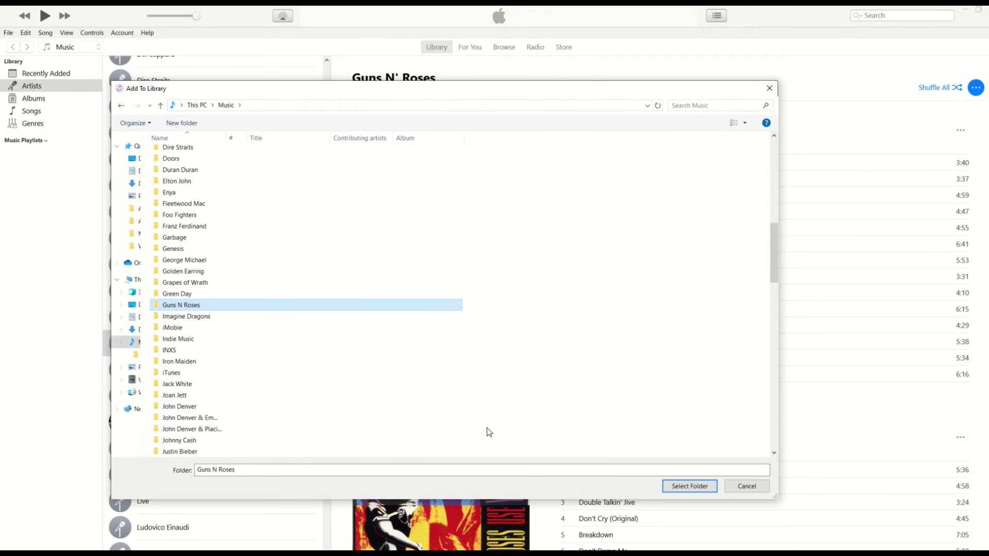
pyautogui.doubleClick(172, 307)
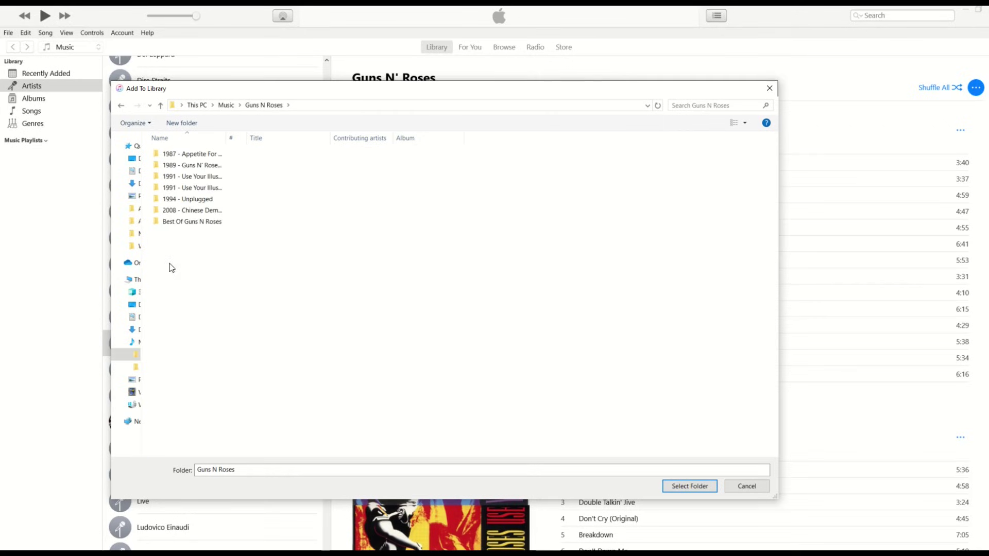
pyautogui.click(170, 229)
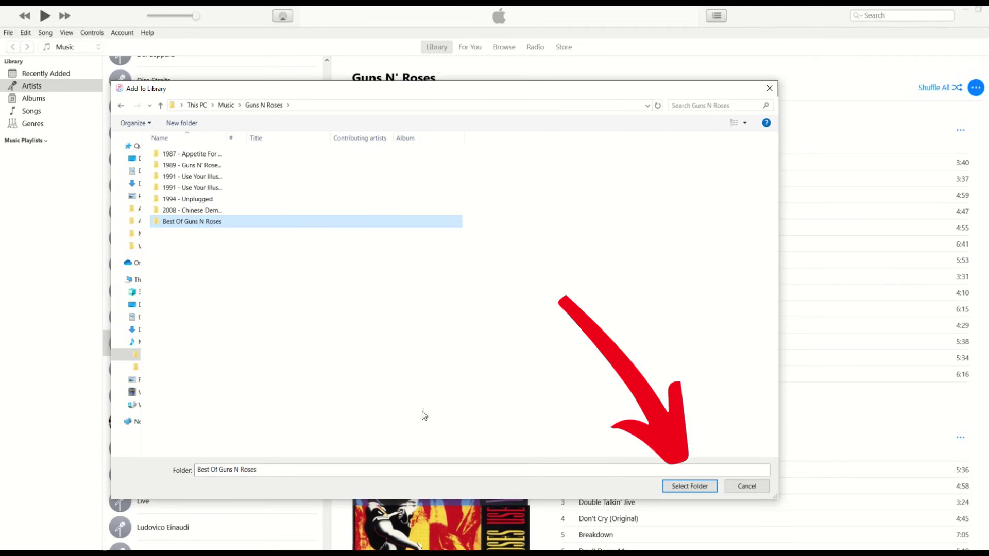
pyautogui.click(686, 487)
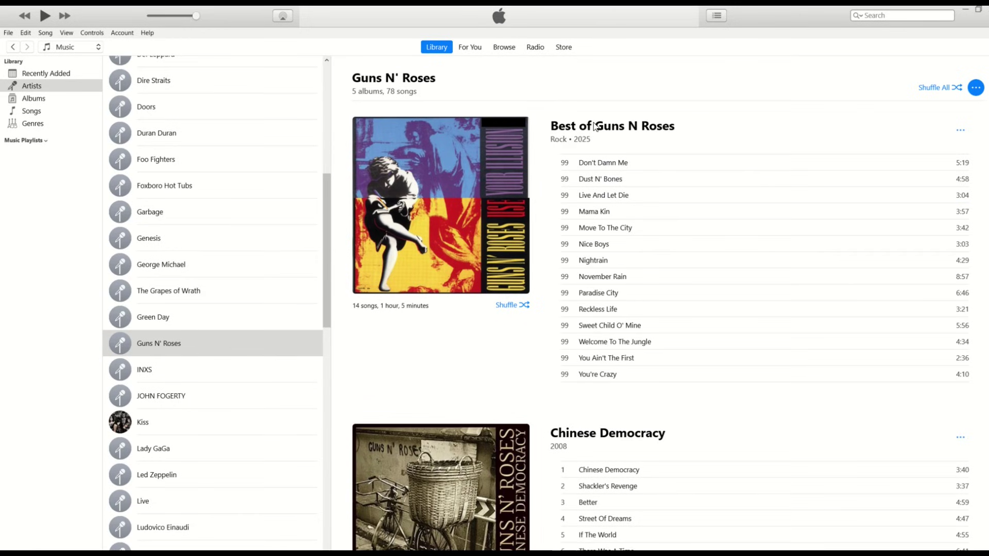
# Set the track number of Paradise City in the Best of Guns N Roses album to 1
pyautogui.moveTo(519, 193)
pyautogui.moveTo(564, 168)
pyautogui.moveTo(466, 183)
pyautogui.rightClick(590, 295)
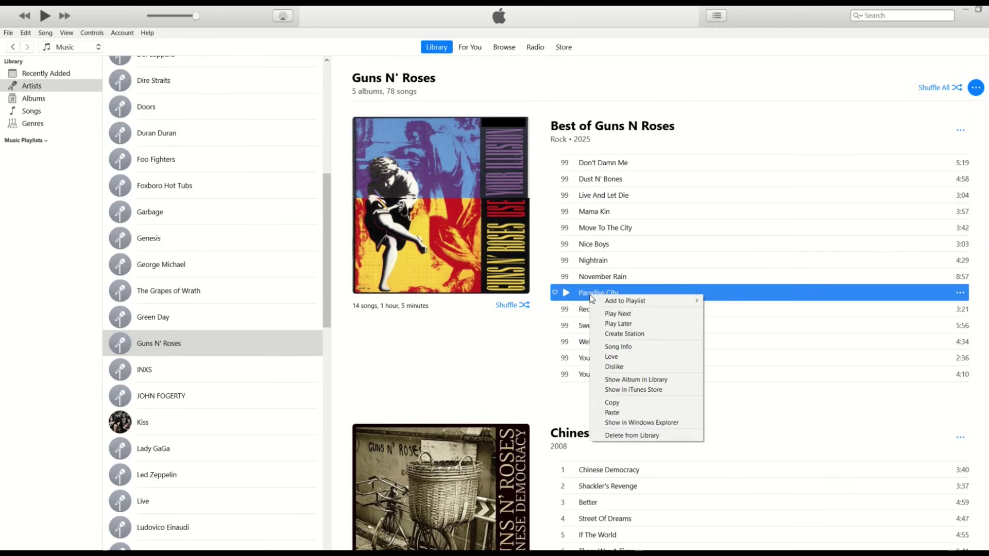
pyautogui.click(618, 347)
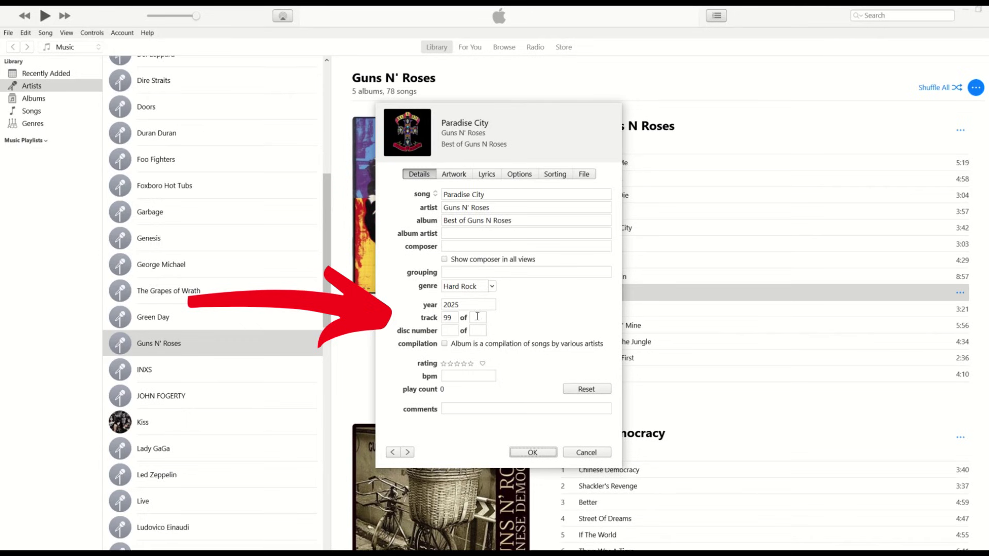
pyautogui.doubleClick(457, 317)
pyautogui.write('1')
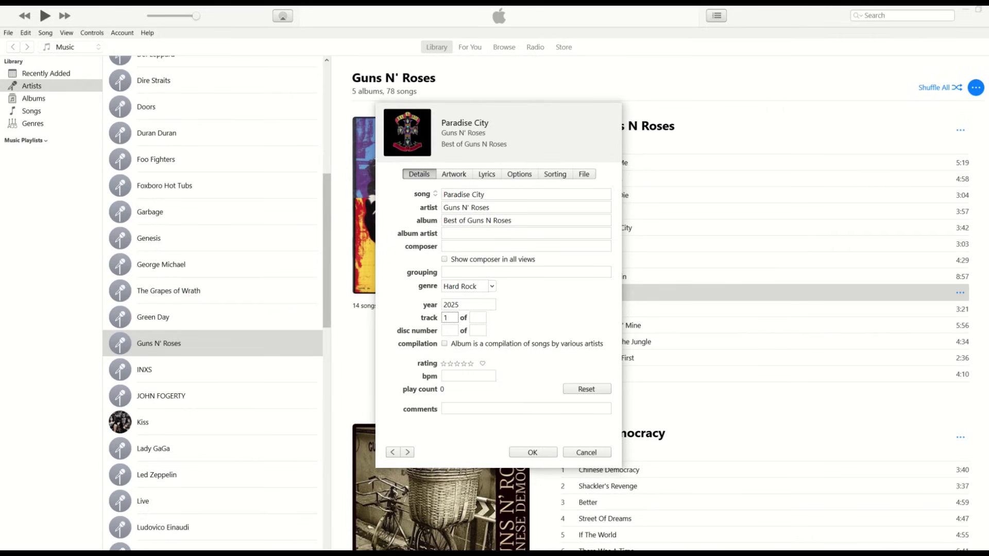
pyautogui.click(518, 452)
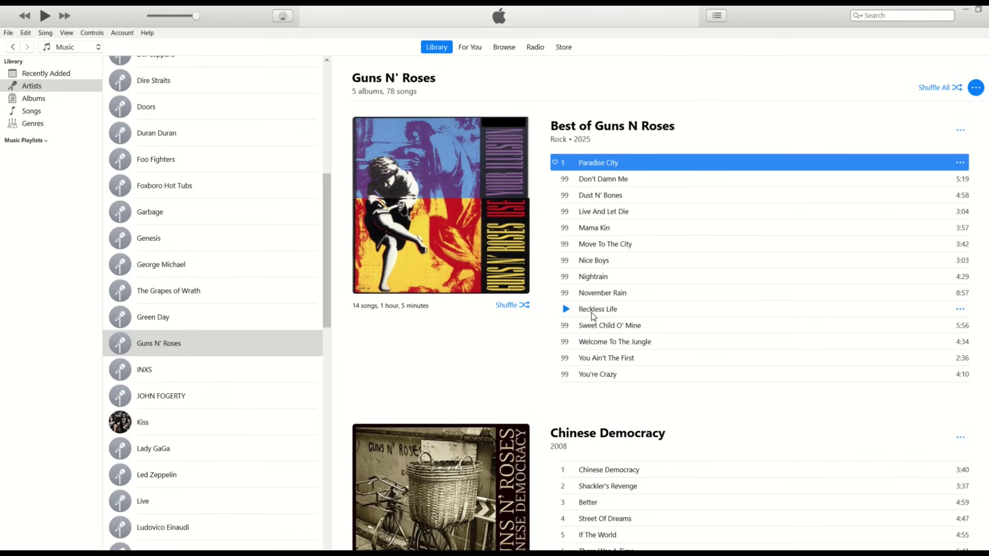
# Set the track number of Welcome To The Jungle in the Best of Guns N Roses album to 2
pyautogui.rightClick(596, 341)
pyautogui.click(624, 391)
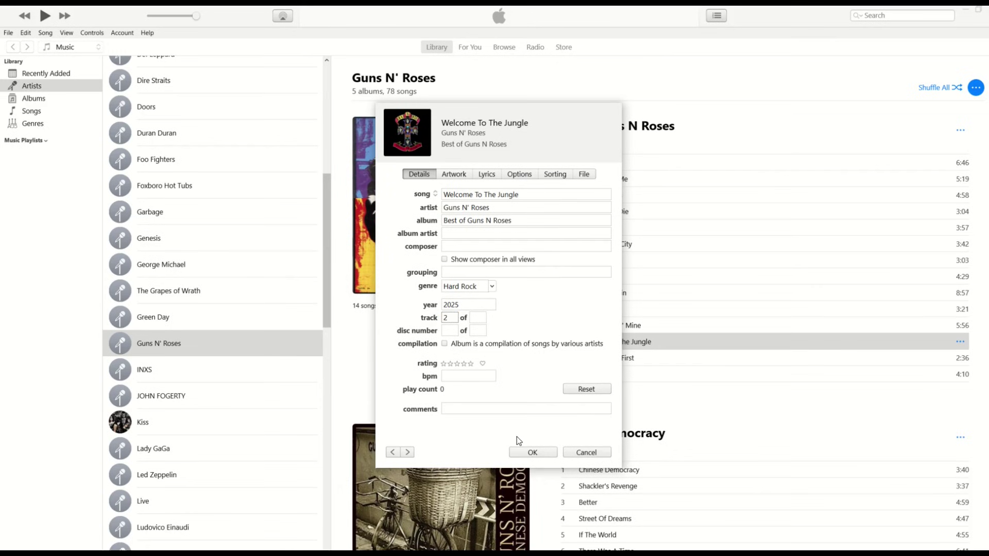
pyautogui.click(532, 452)
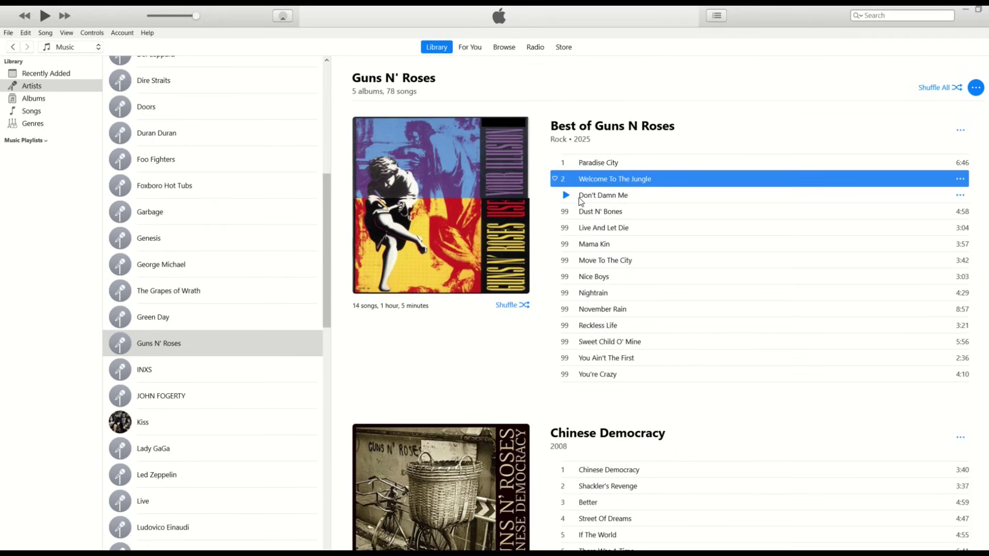
# Set the track number of November Rain in the Best of Guns N Roses album to 3
pyautogui.rightClick(593, 309)
pyautogui.click(610, 359)
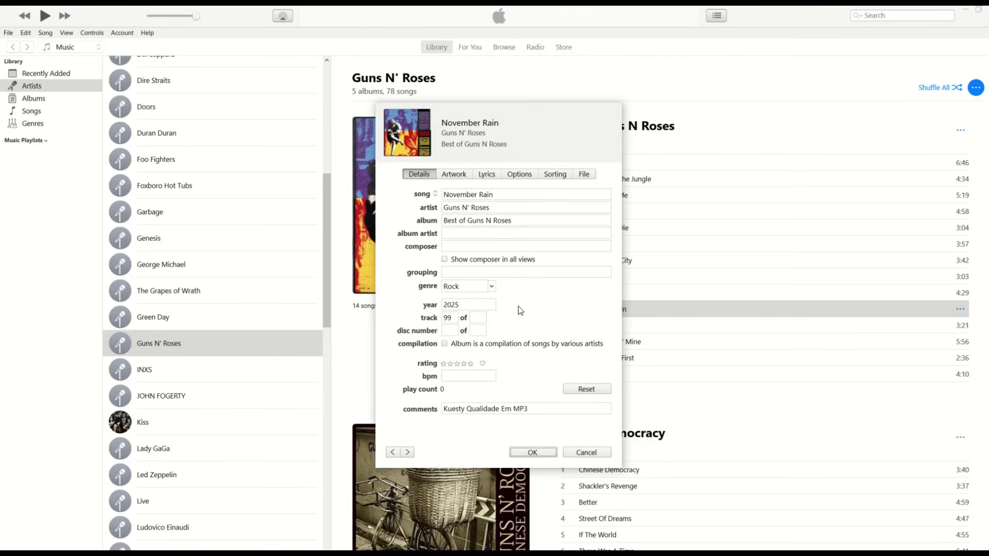
pyautogui.moveTo(454, 317); pyautogui.dragTo(433, 318)
pyautogui.write('3')
pyautogui.press('Return')
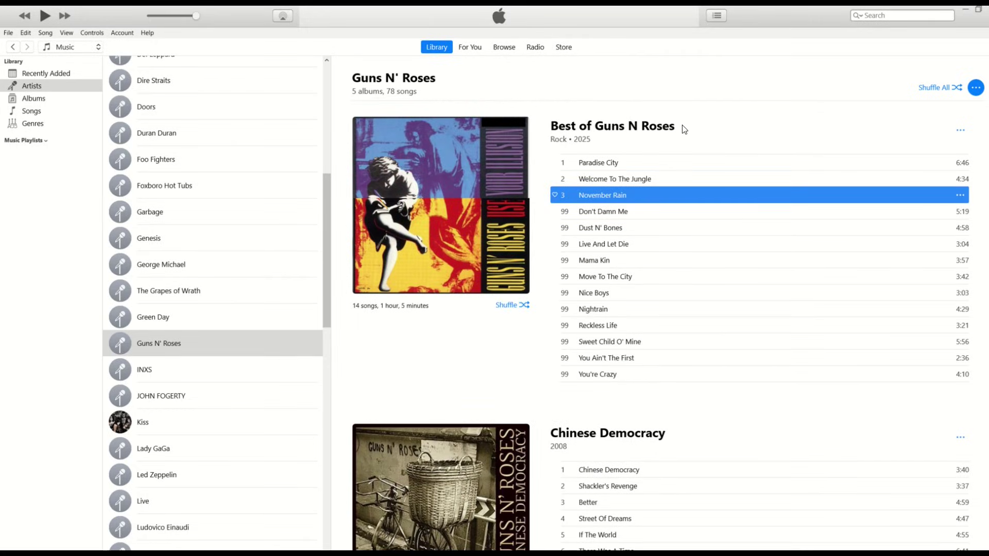